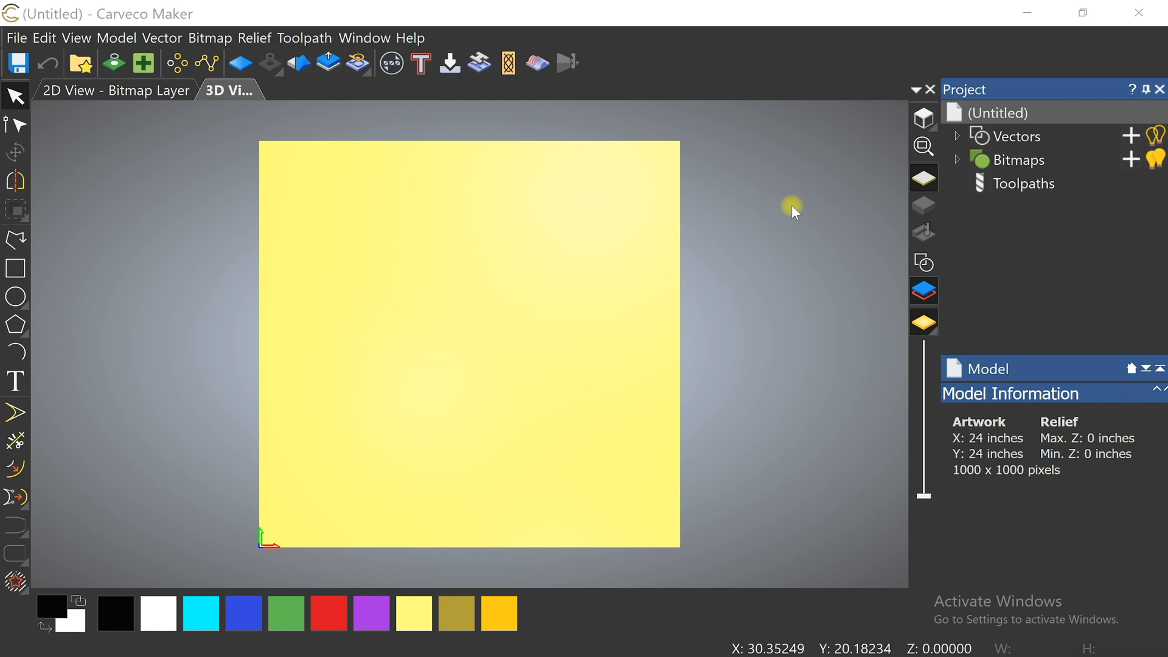
Import the Patch image from Saved Pictures as a bitmap layer with Fit scaling and show it in the 2D view
left_click(1014, 157)
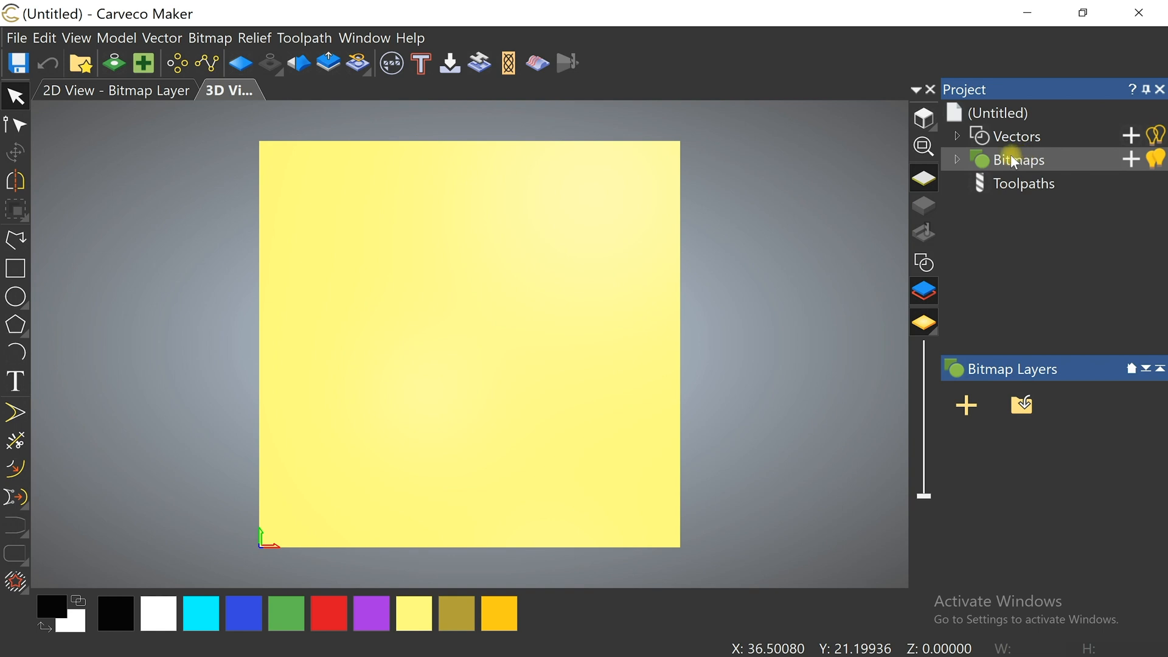
right_click(1011, 158)
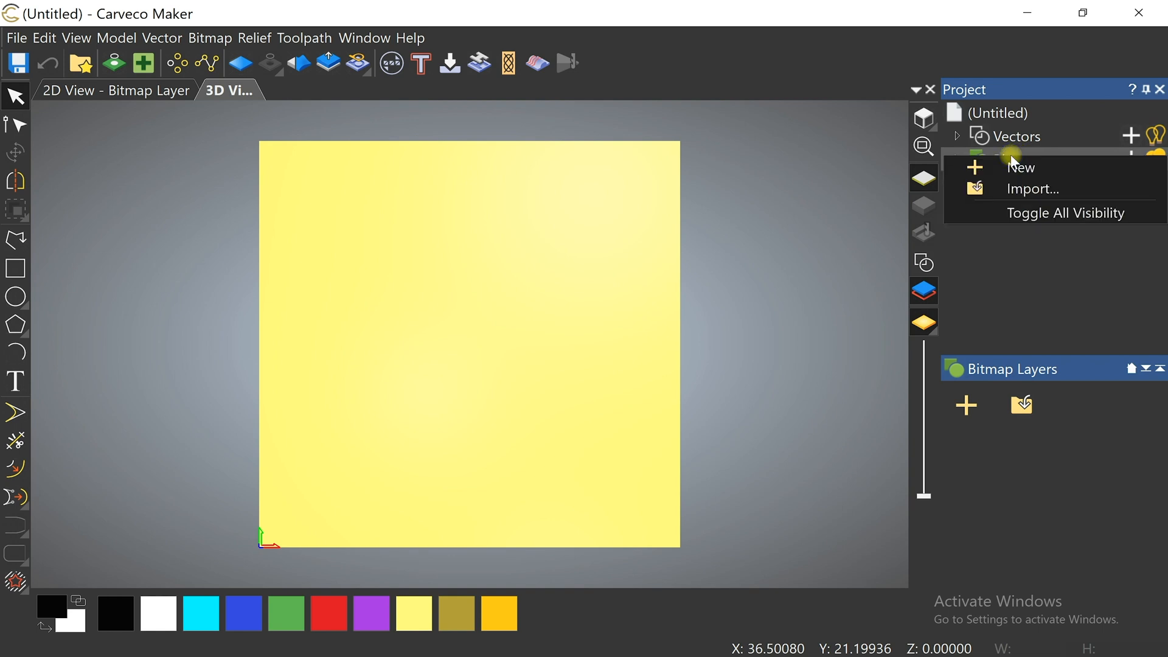
left_click(1048, 185)
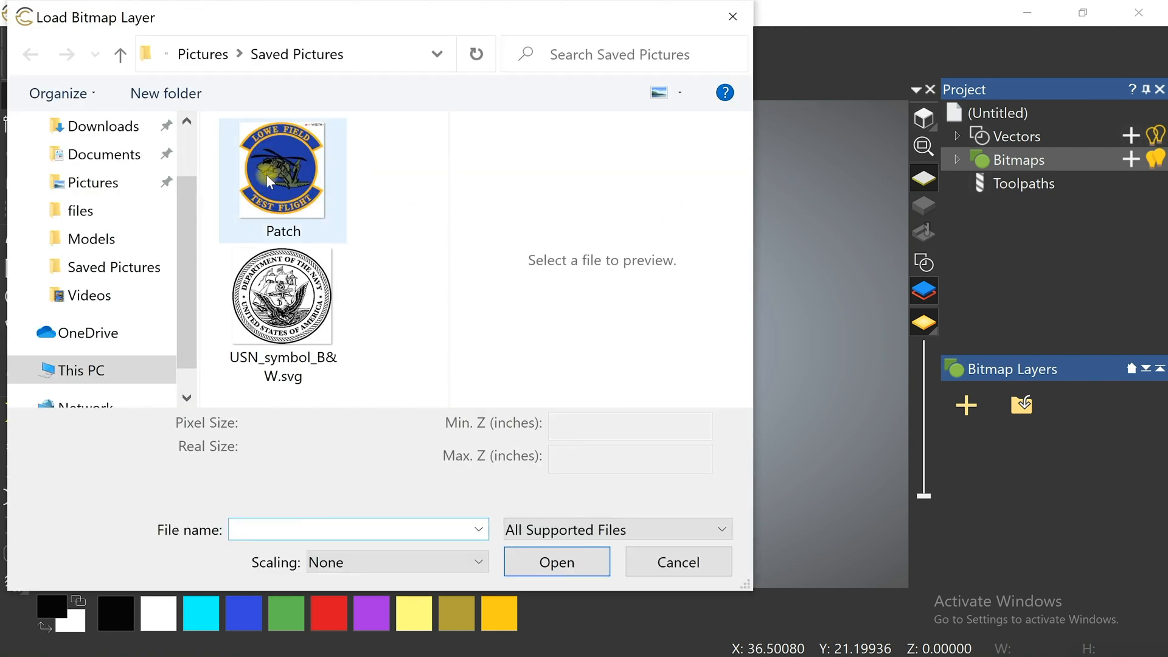
left_click(274, 166)
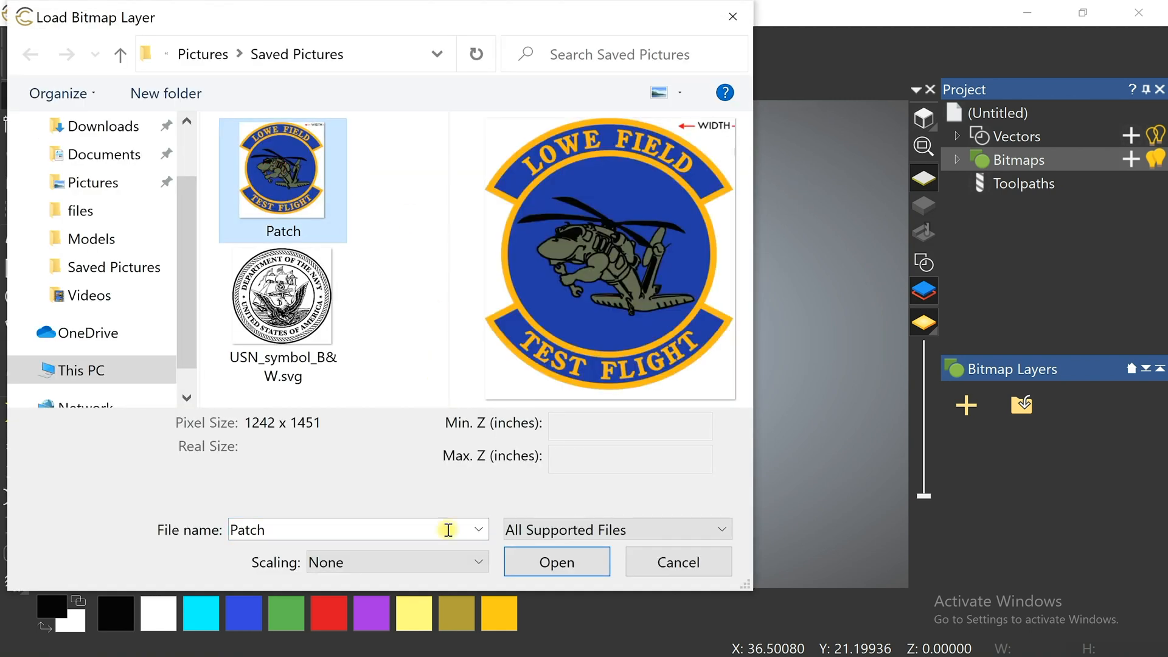
left_click(459, 559)
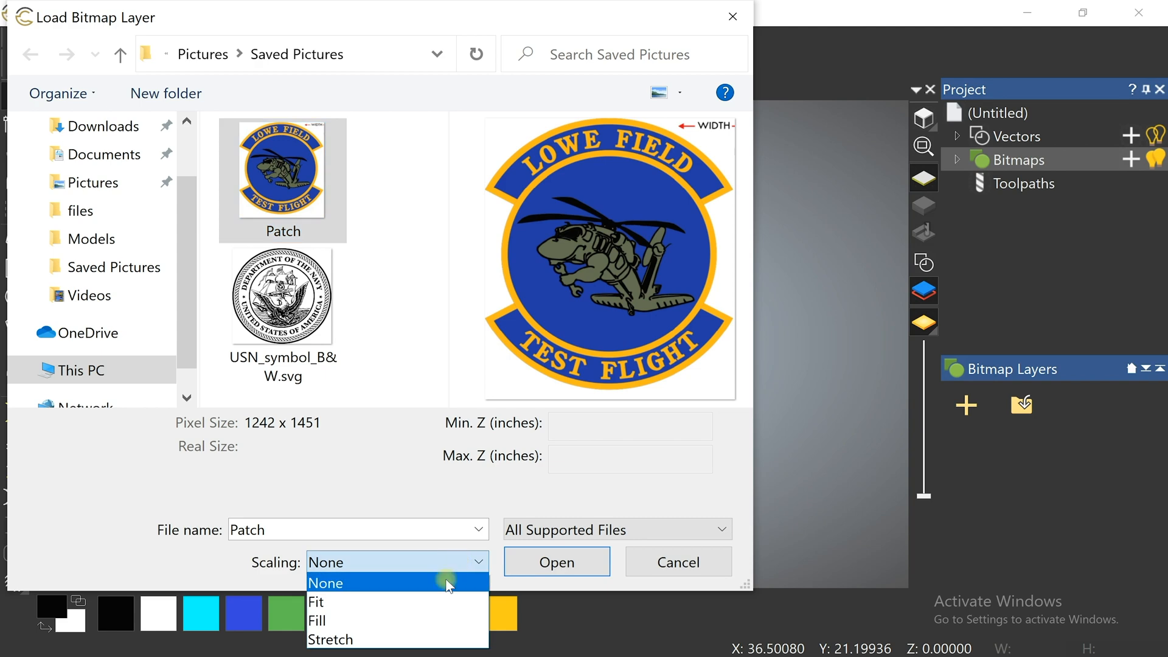
left_click(439, 601)
left_click(528, 563)
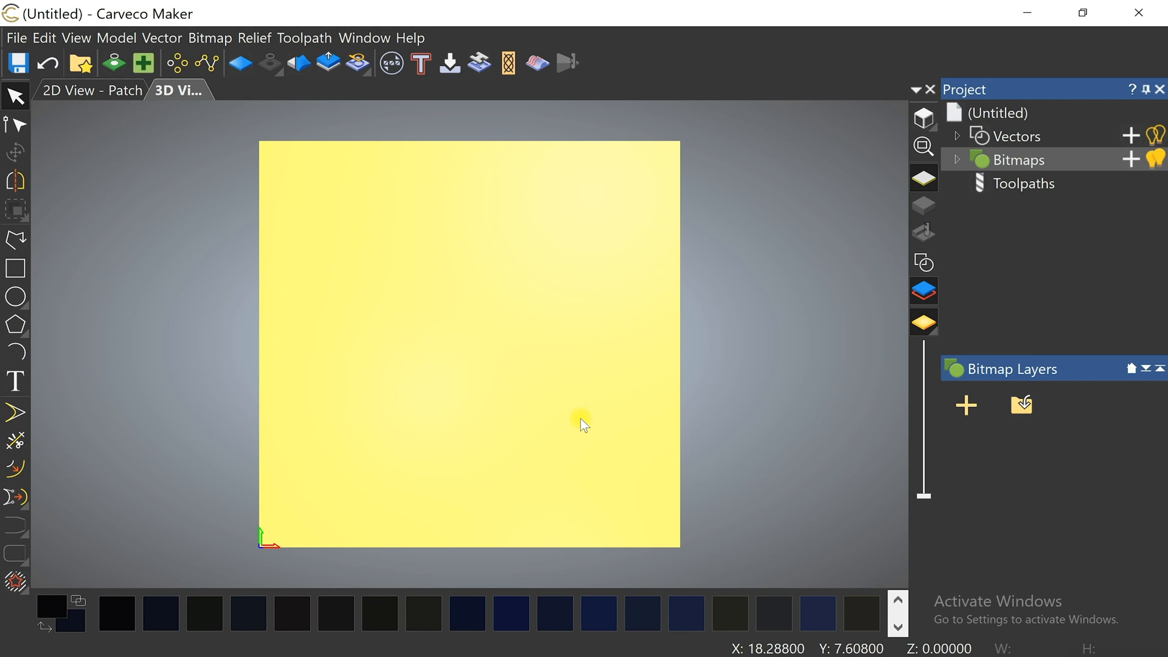
left_click(79, 90)
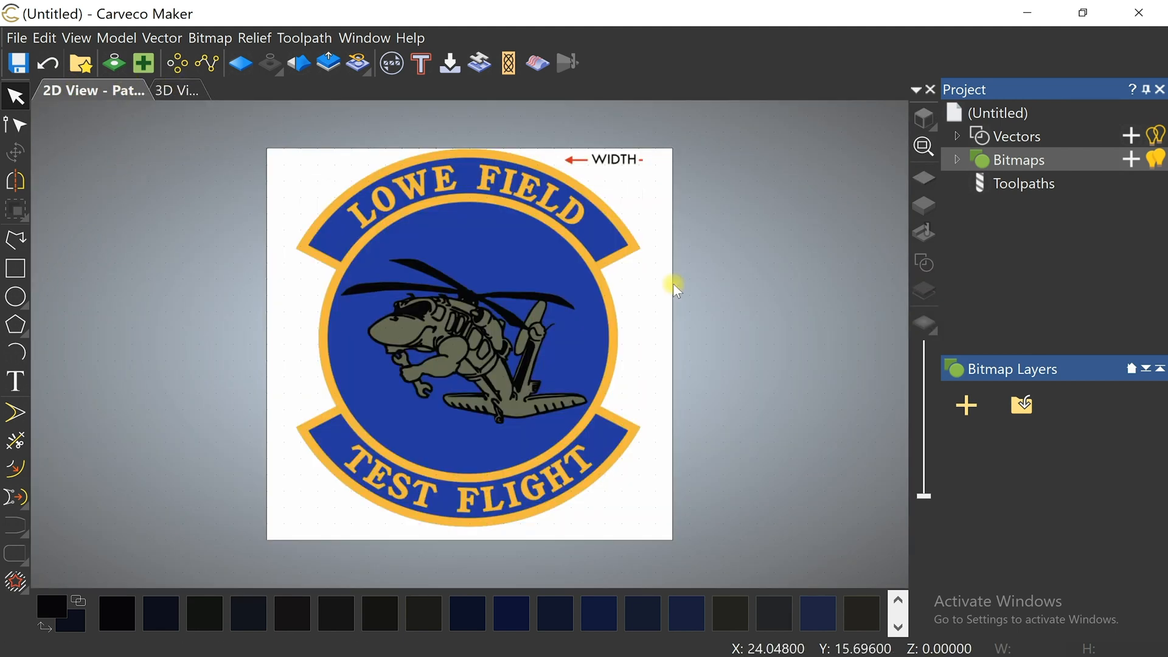
Reduce the patch image to a maximum of 6 colours for vector conversion and link the lighter blue to the main blue
left_click(123, 68)
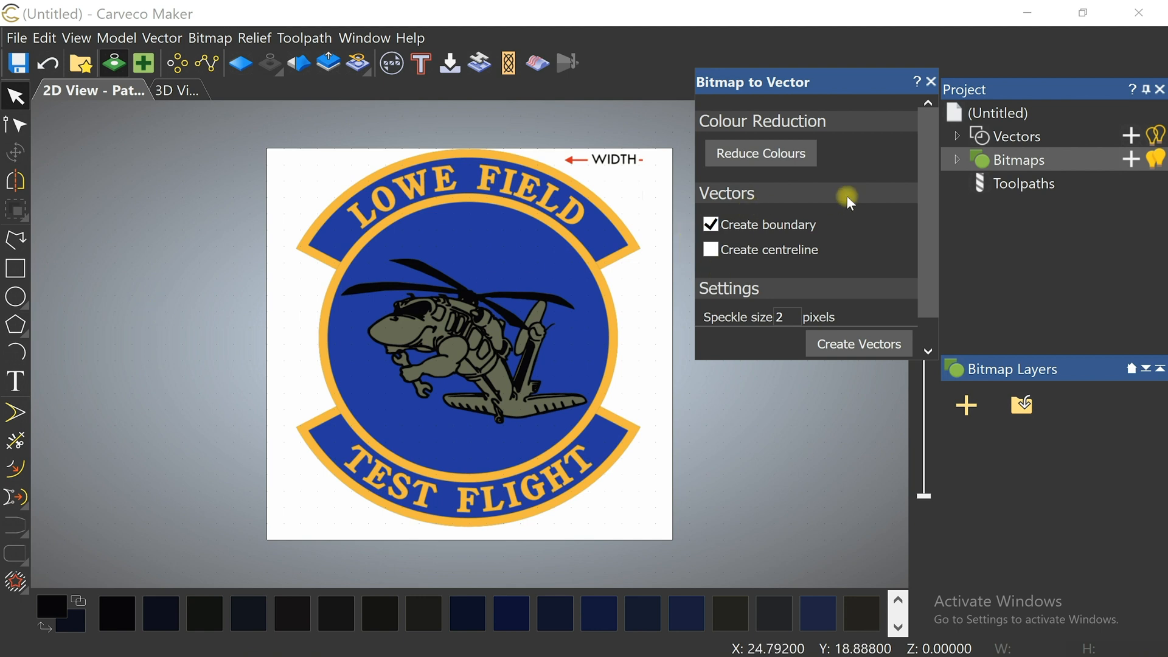
left_click(774, 157)
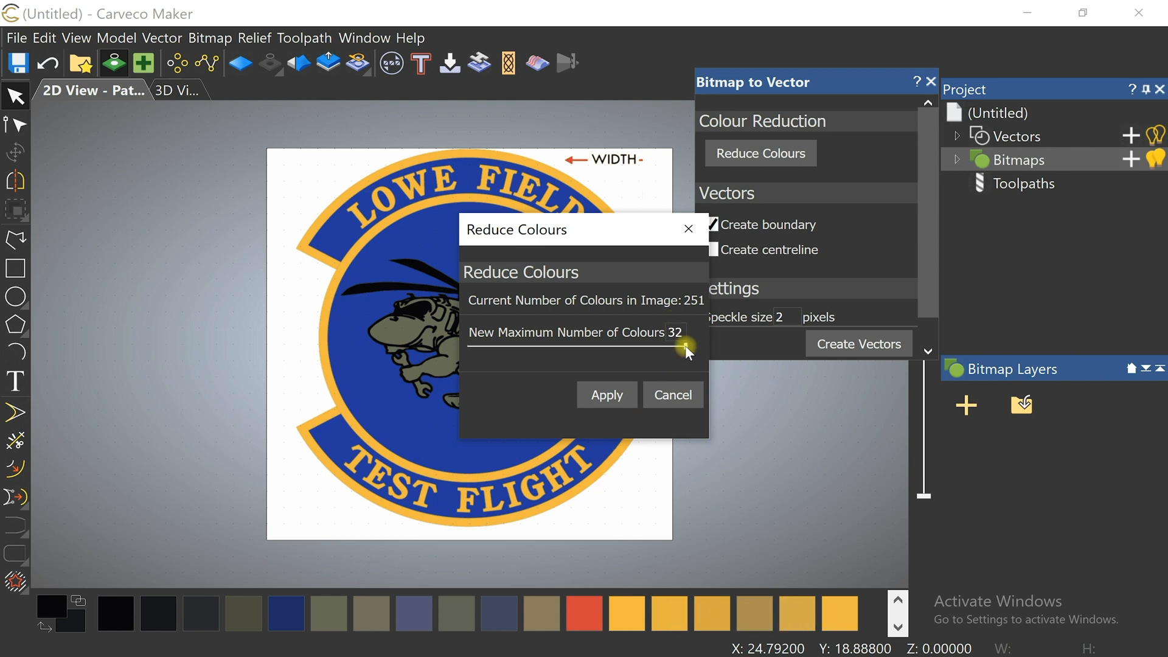
left_click_drag(657, 345, 546, 345)
left_click_drag(563, 229, 835, 334)
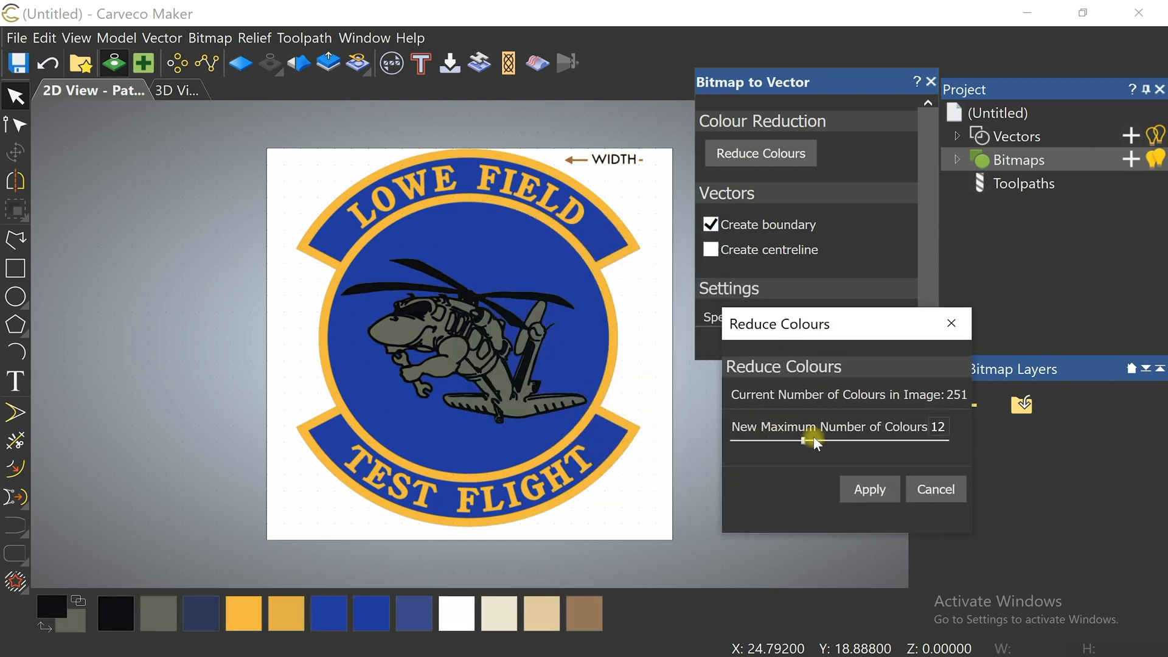
left_click_drag(801, 437, 759, 441)
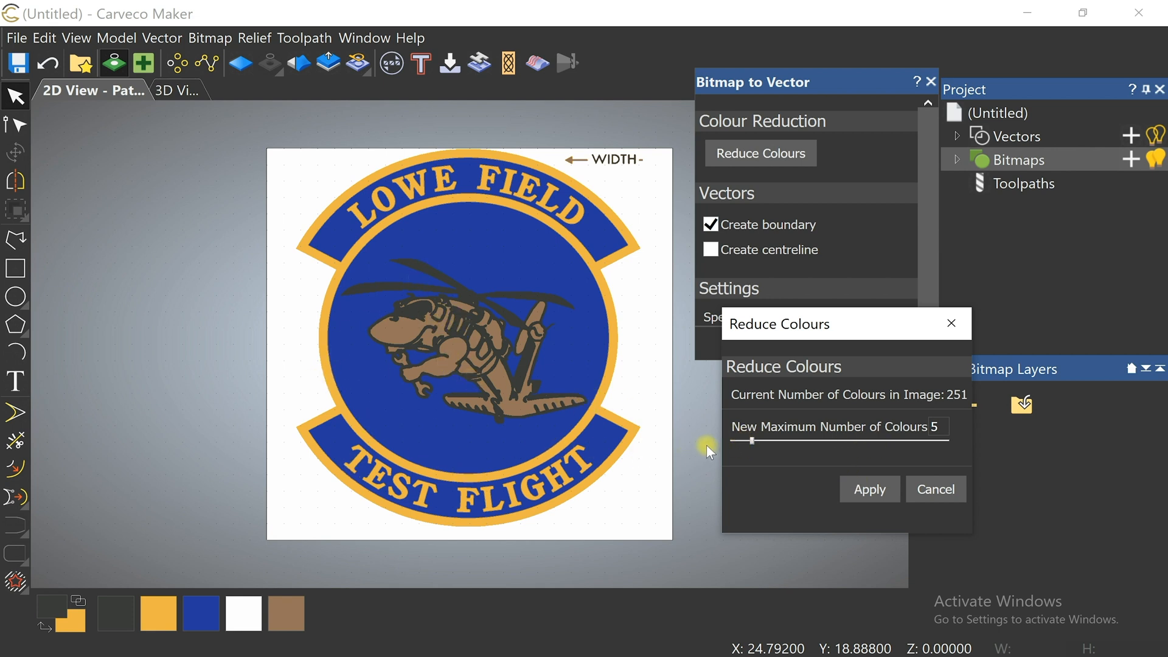
left_click_drag(753, 443, 760, 442)
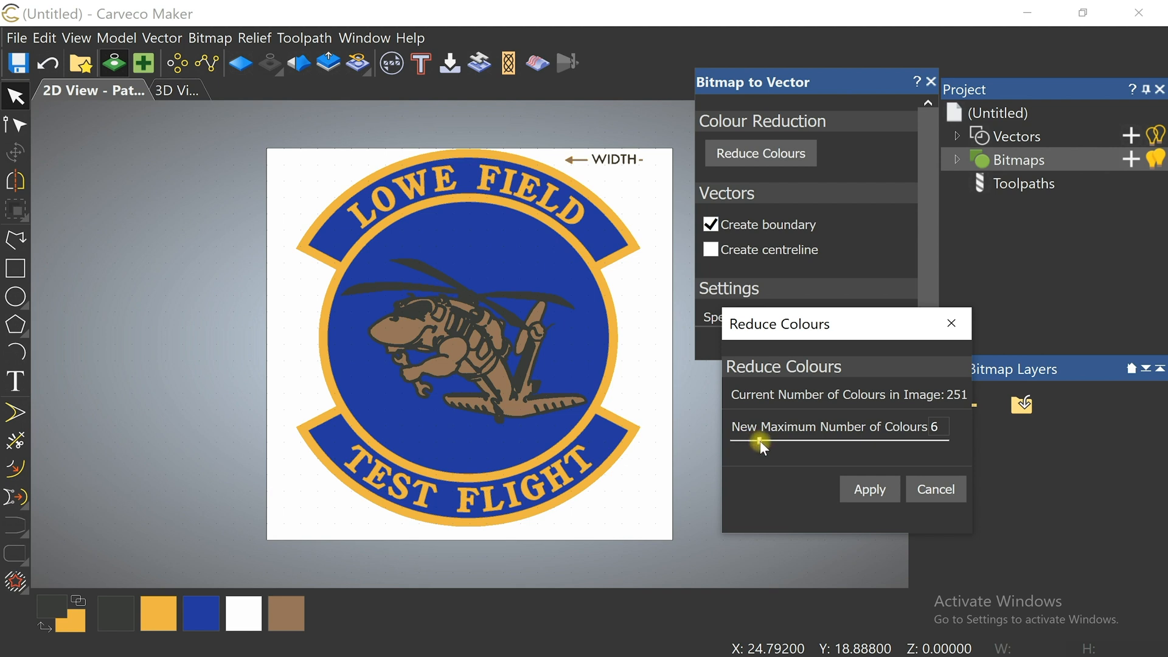
left_click(873, 490)
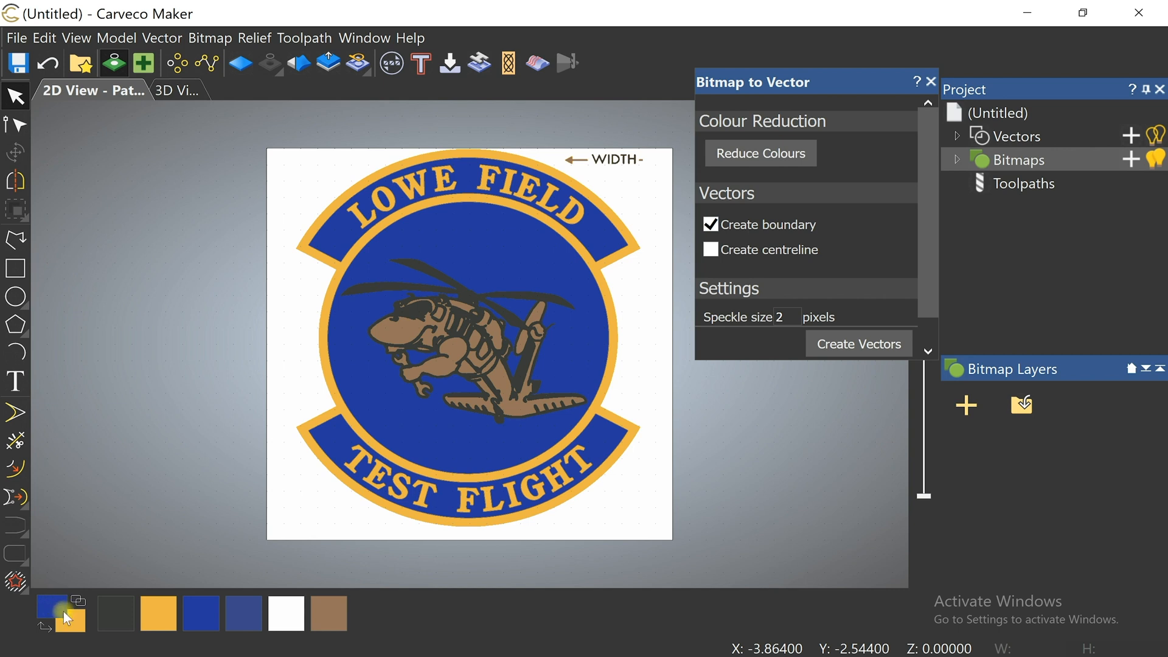
right_click(243, 608)
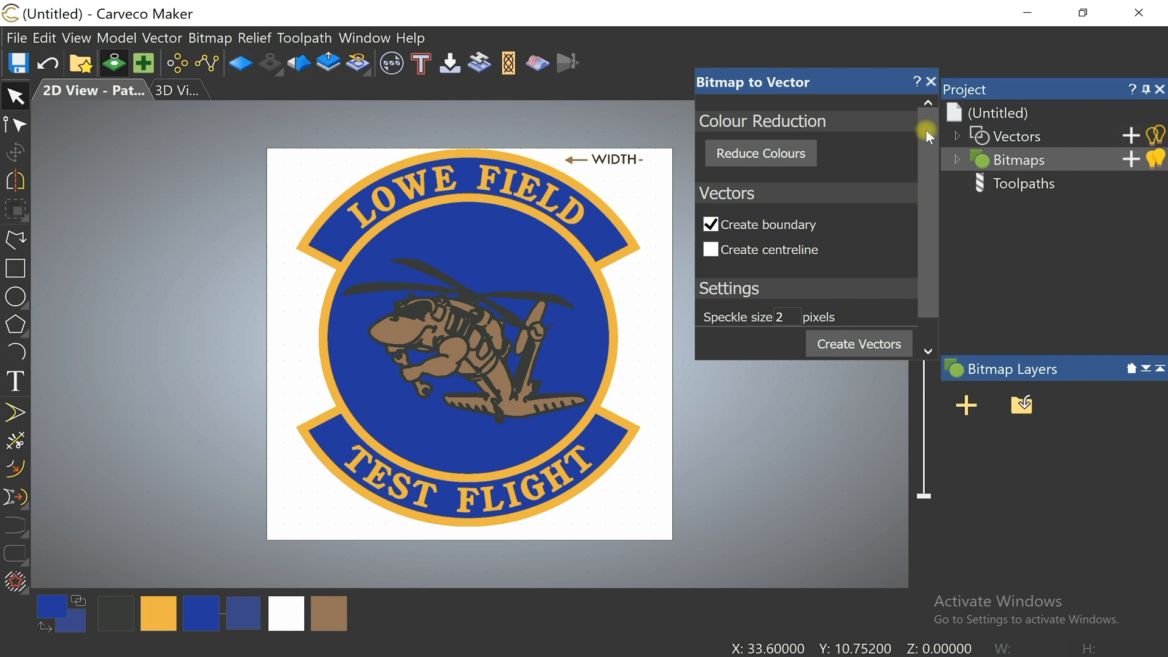
Create boundary vectors from the image's orange areas and fade the bitmap to check the traced outlines
left_click_drag(925, 127, 934, 158)
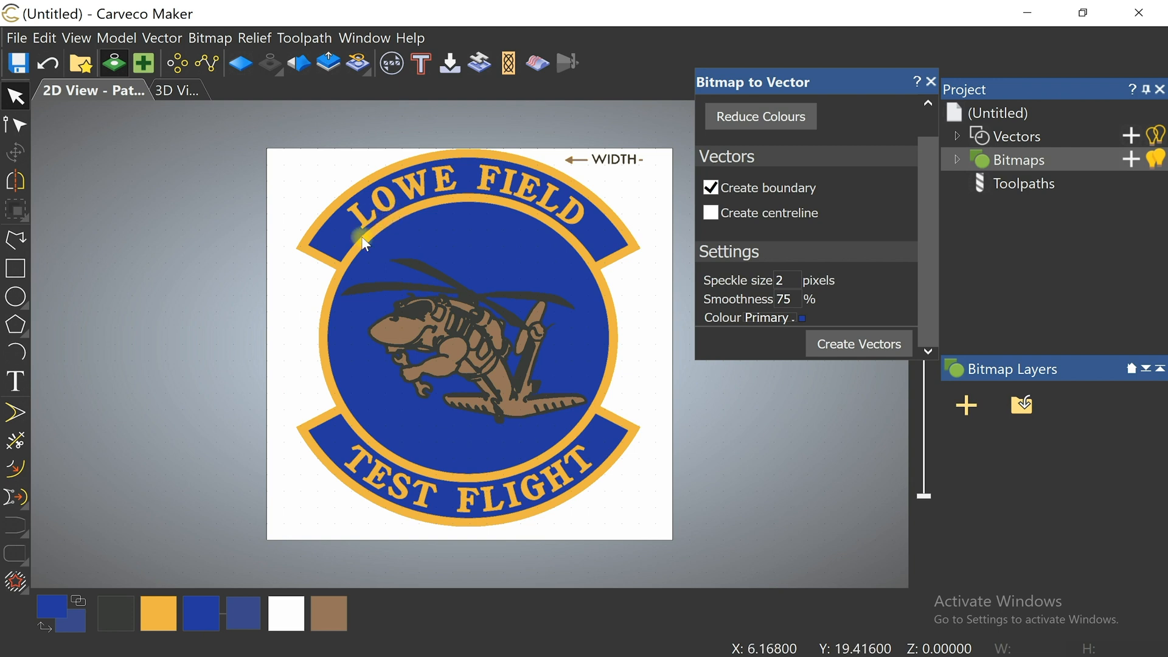
left_click(162, 611)
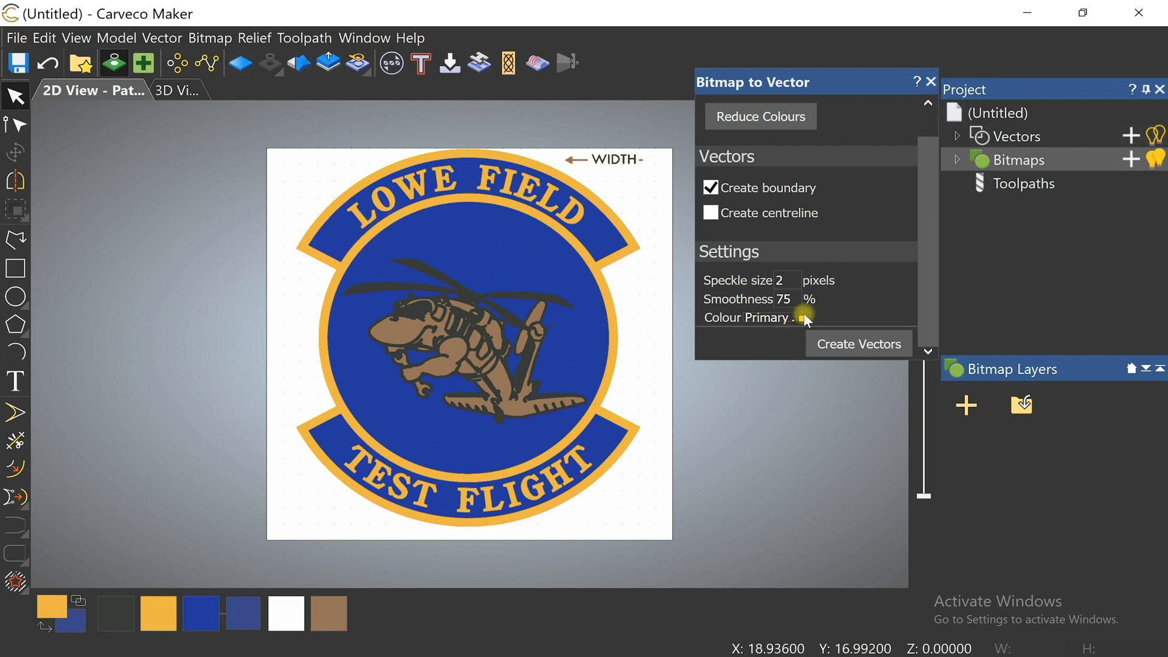
left_click(871, 346)
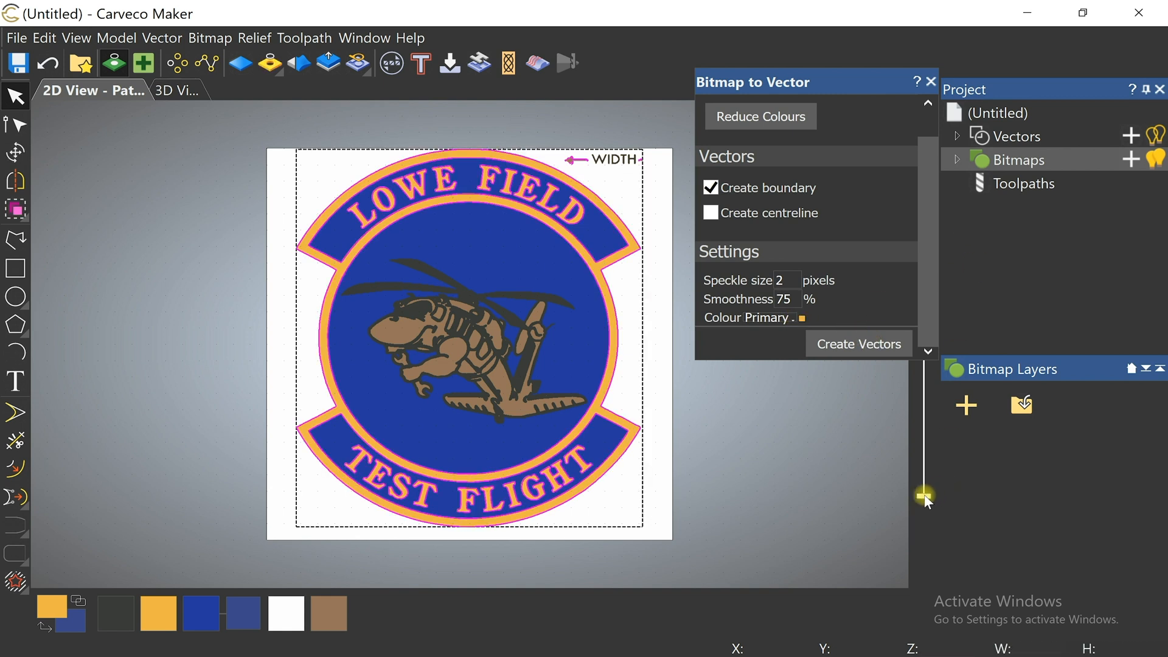
left_click_drag(925, 498, 927, 342)
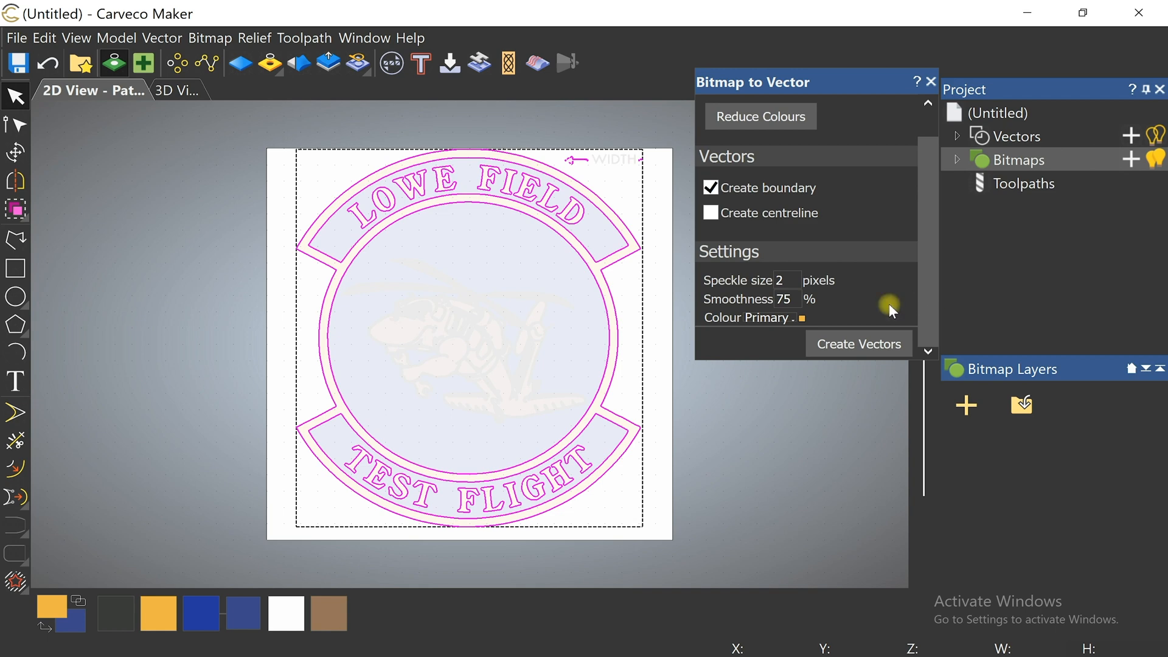
scroll(496, 502, "up", 5)
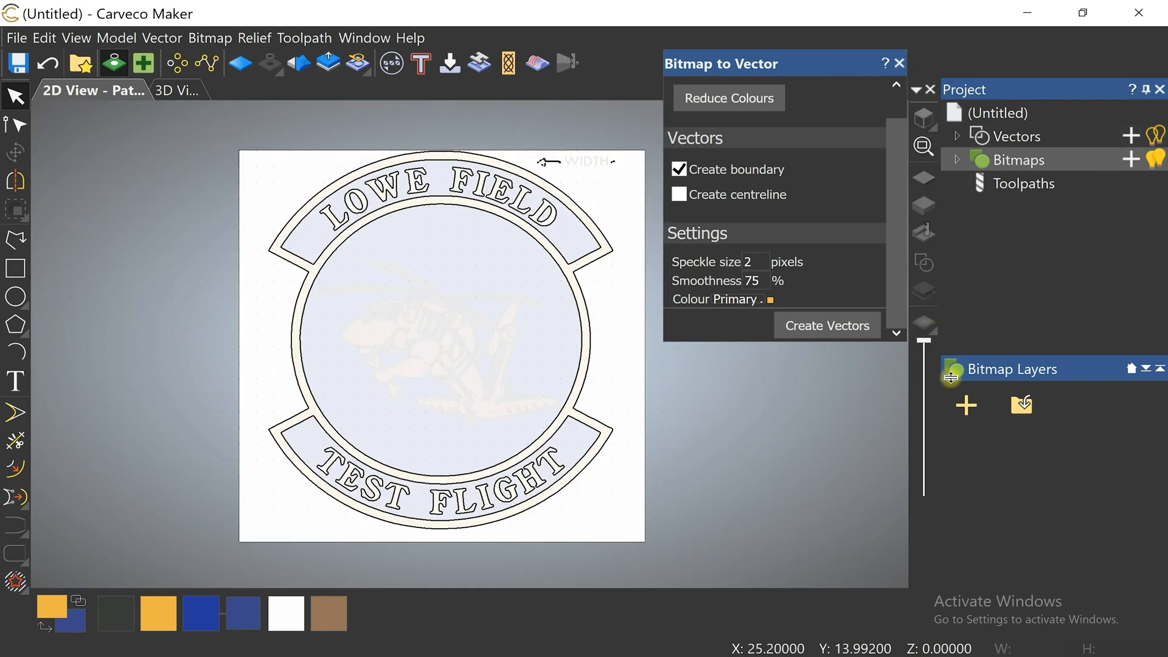
Create boundary vectors from the dark grey helicopter areas, fade the bitmap to check them, and close Bitmap to Vector
left_click_drag(929, 340, 925, 495)
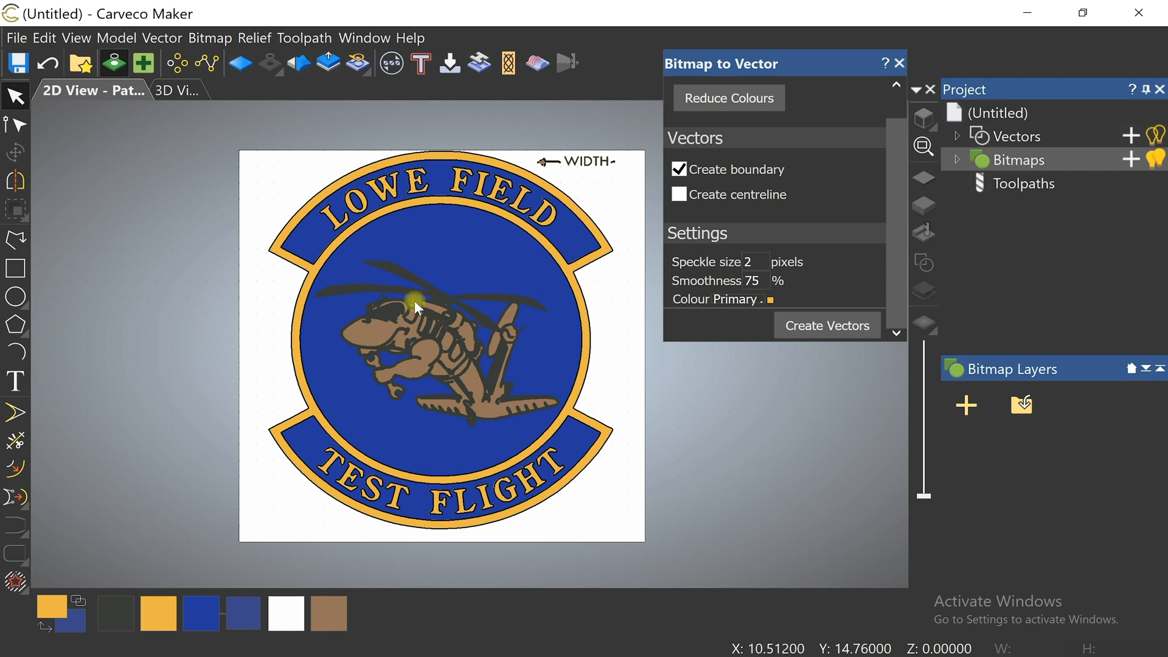
left_click(113, 613)
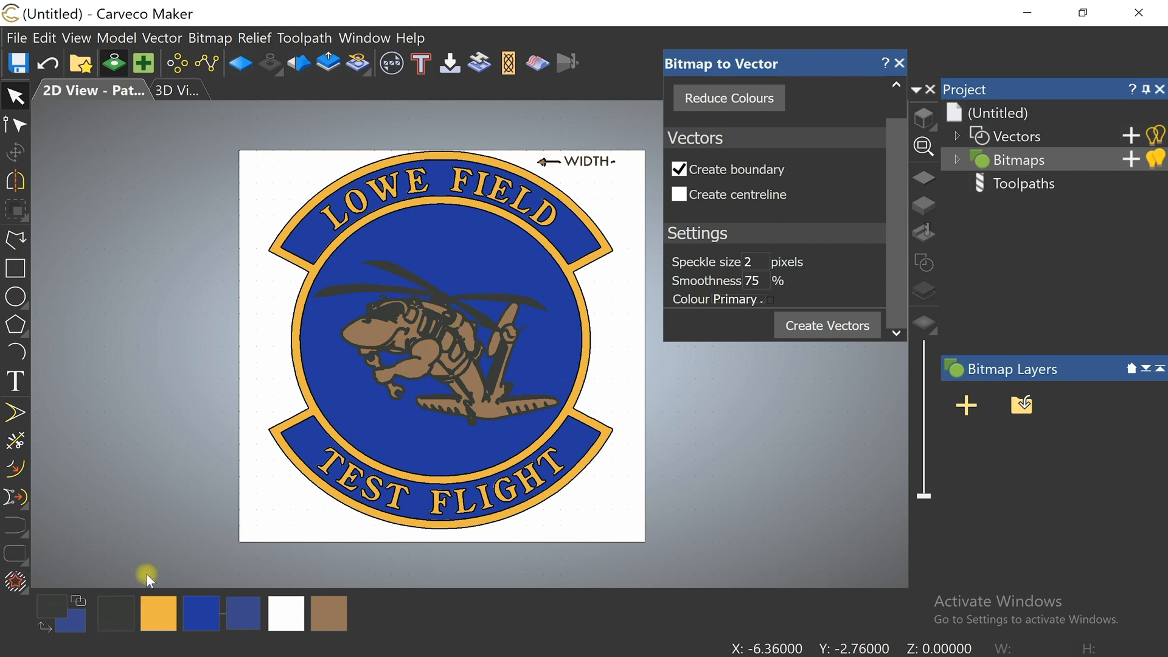
left_click(830, 326)
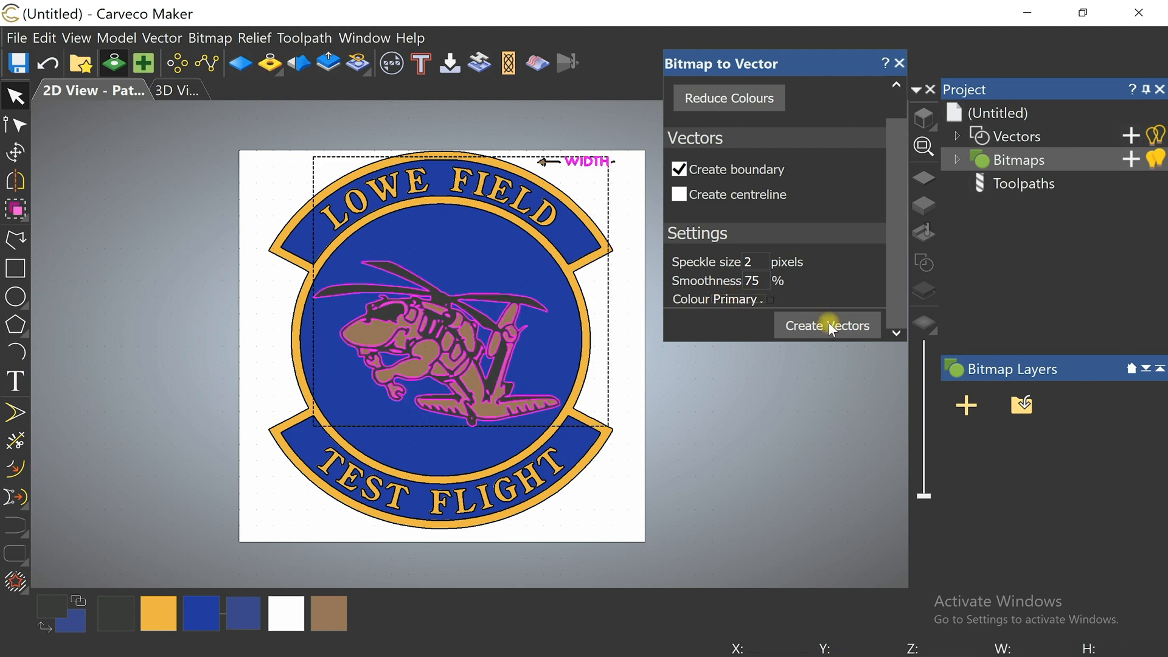
left_click(751, 411)
left_click_drag(925, 492, 930, 314)
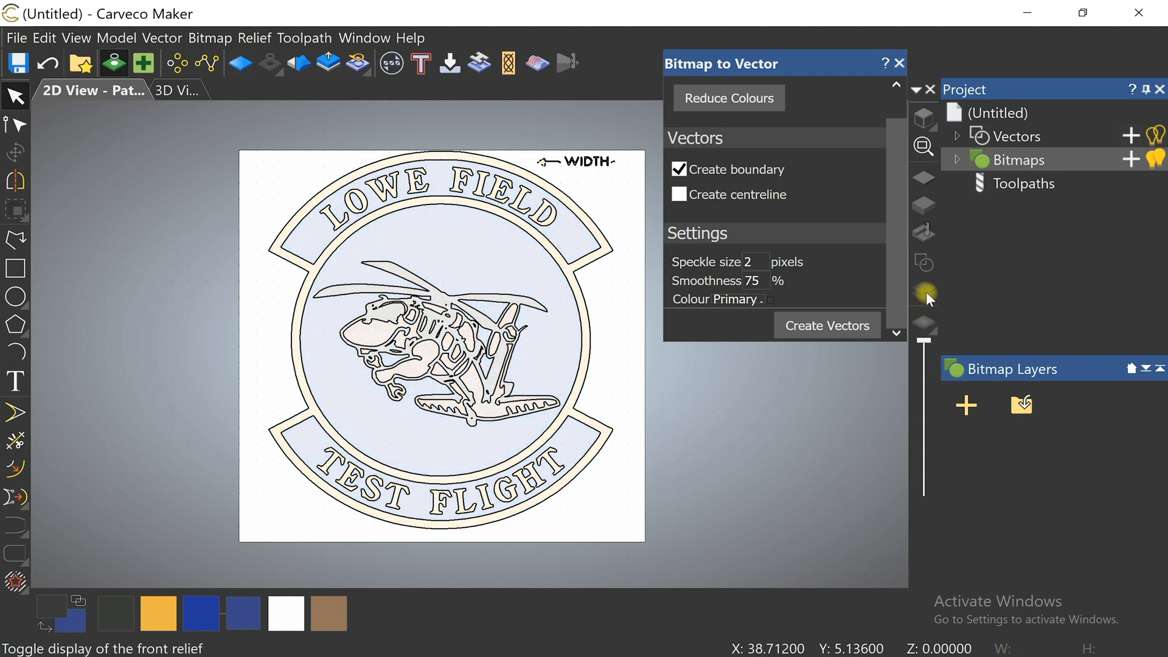
left_click(899, 63)
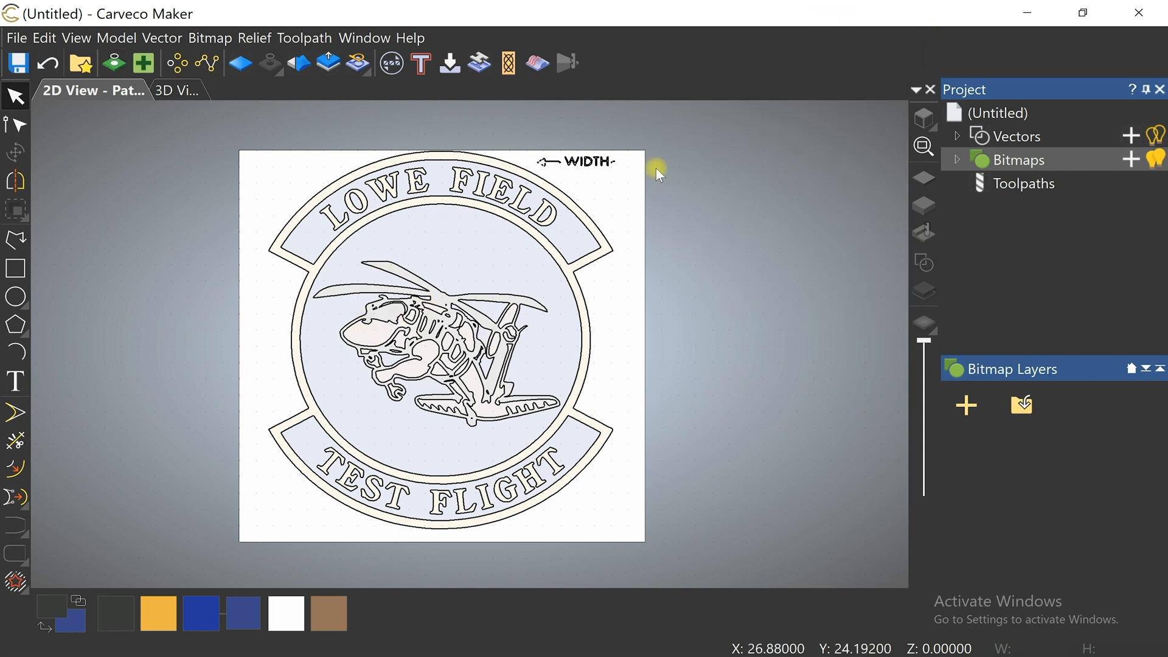
Delete the vectors of the WIDTH label and its arrow, and hide all bitmap layers
left_click_drag(655, 132, 536, 165)
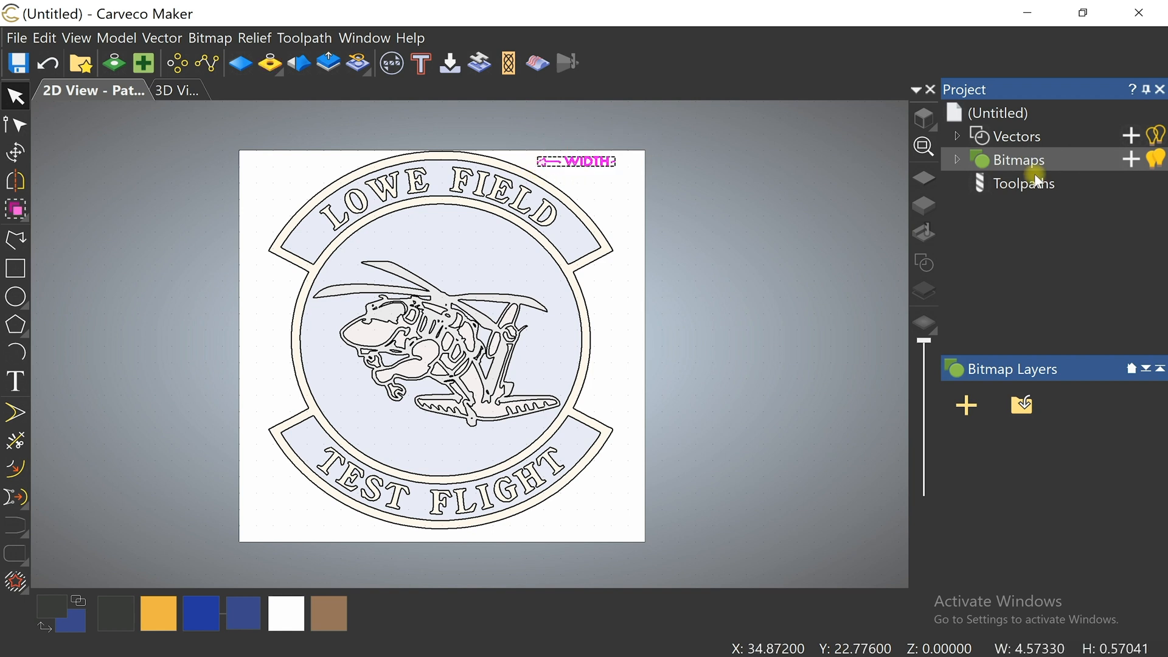
key("Escape")
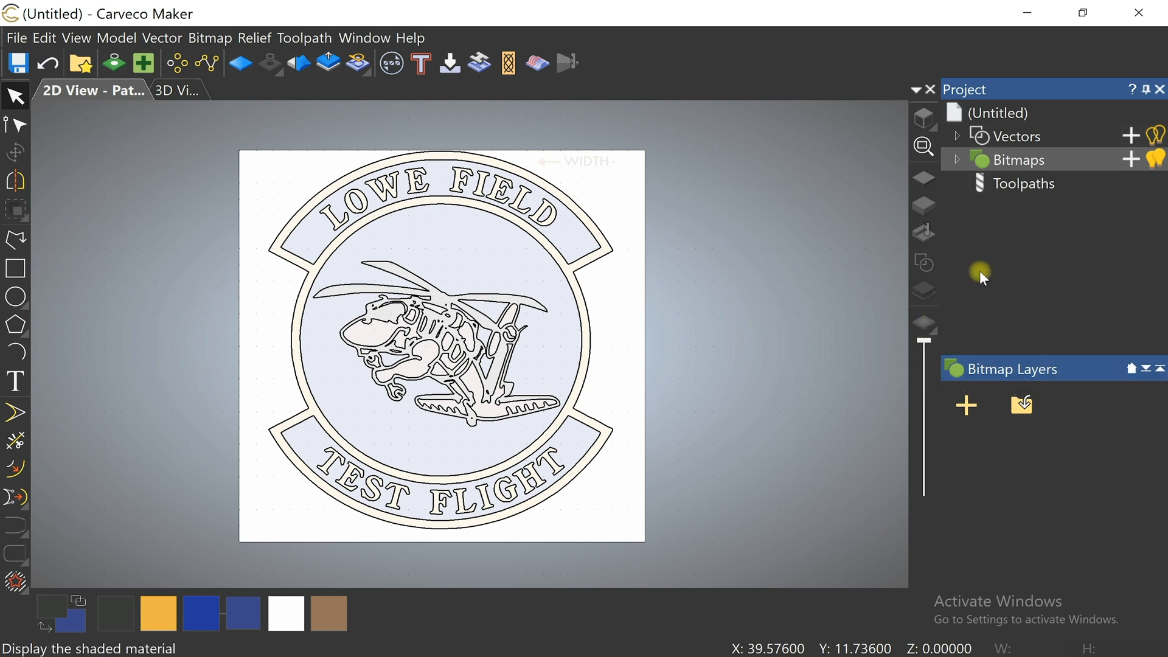
left_click(1158, 160)
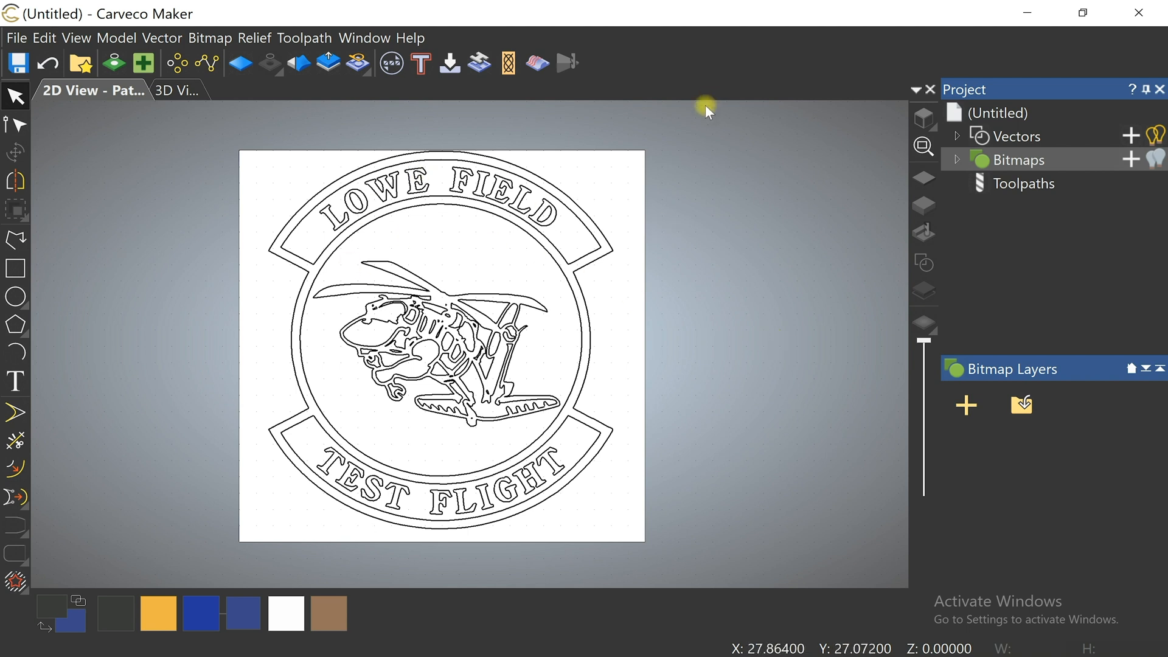
Export all the patch vectors as an SVG file named "patch svg 2" in Saved Pictures and deselect them
left_click_drag(703, 136, 174, 563)
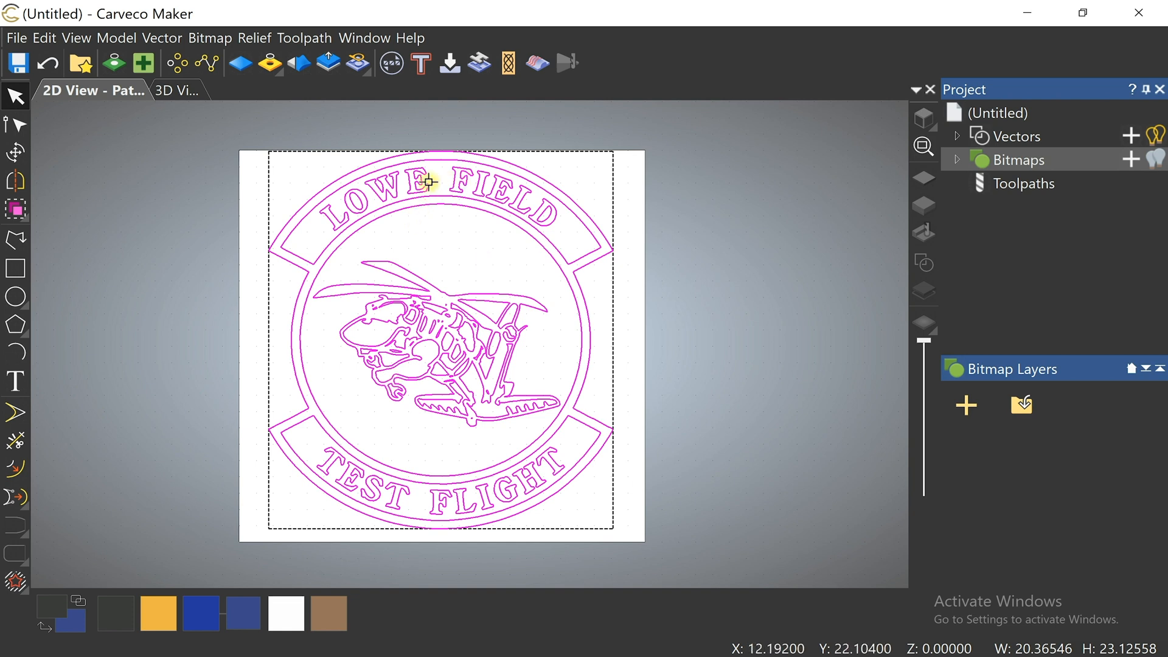
left_click(160, 38)
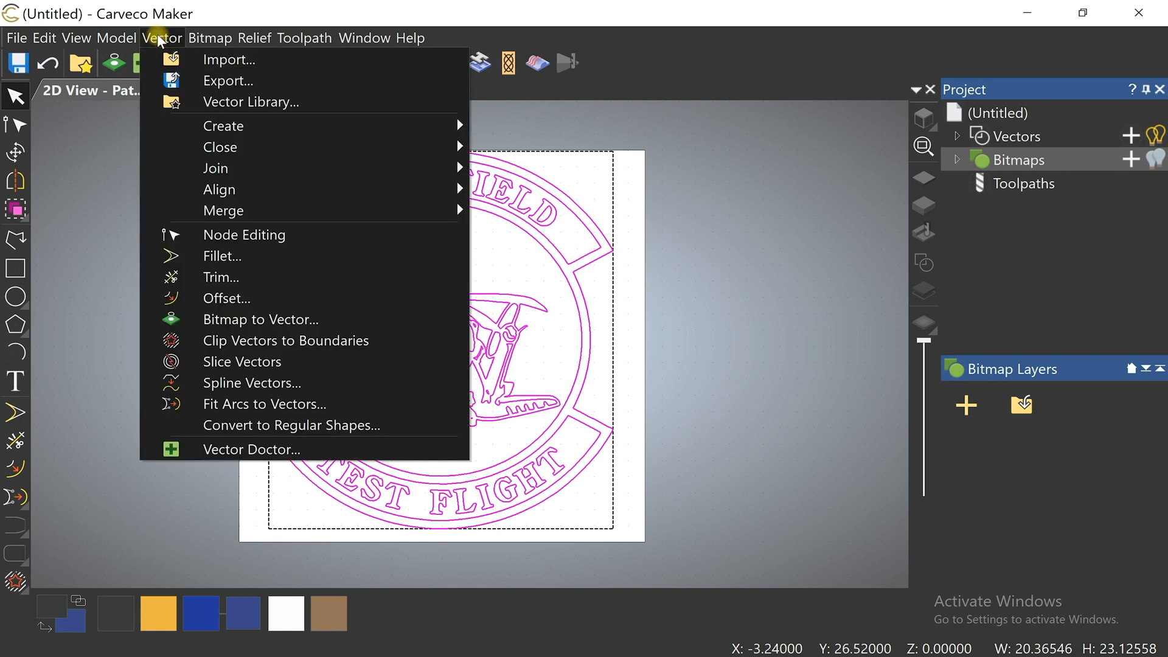
left_click(226, 81)
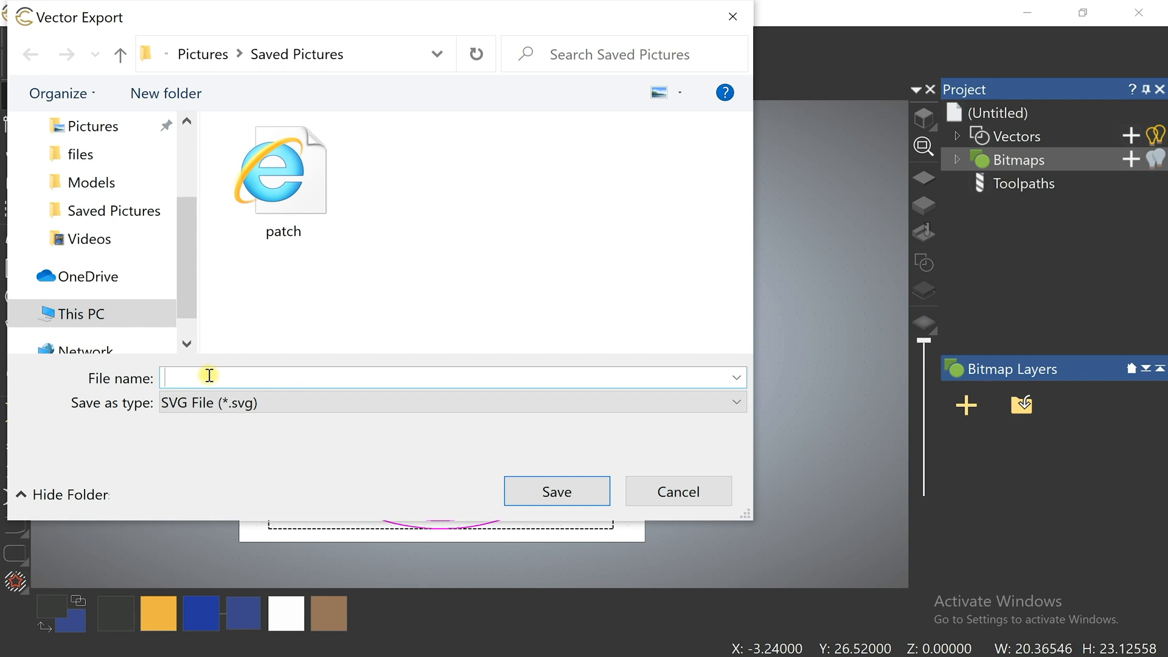
type("pat")
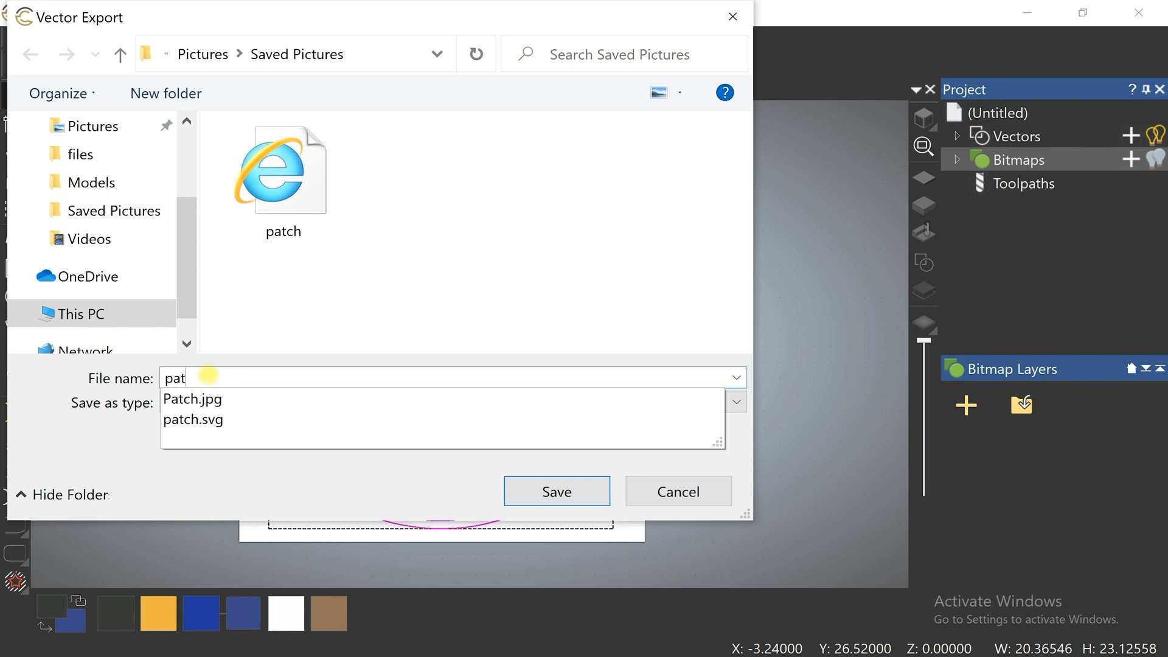
type("ch svg")
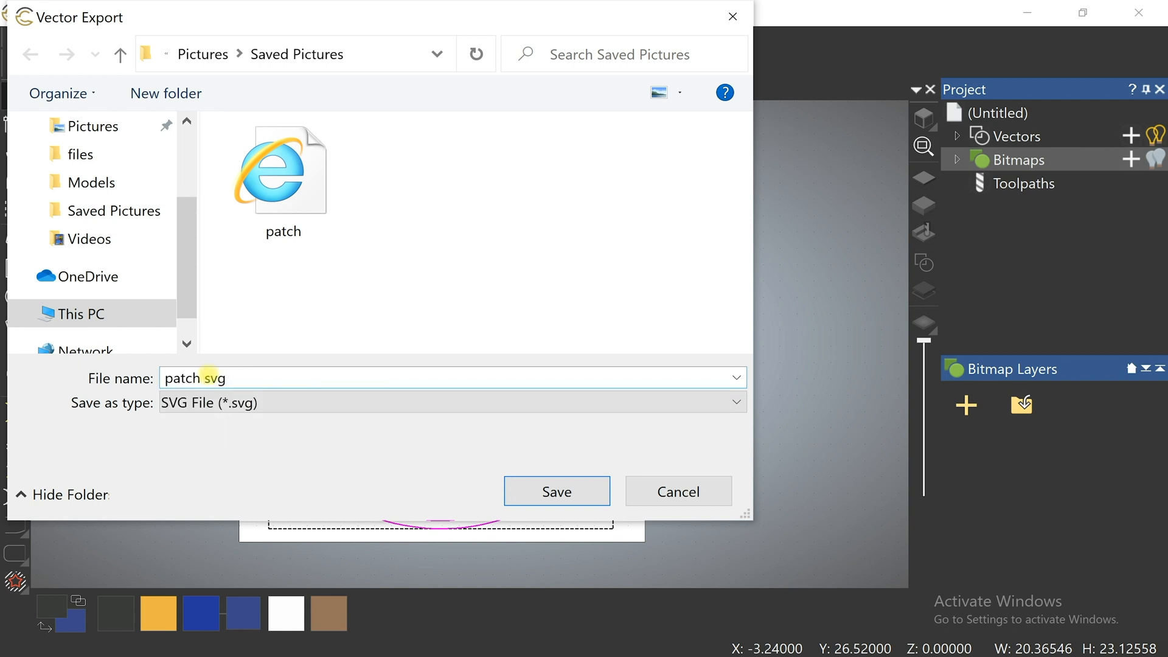
type(" 2")
left_click(570, 494)
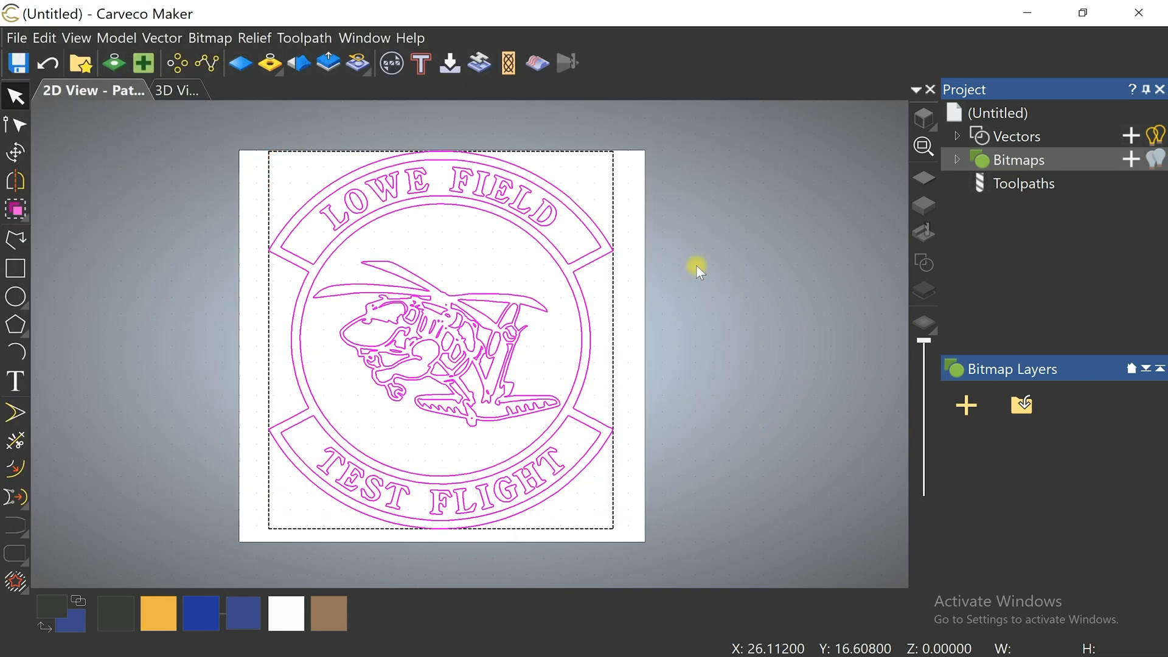
left_click(736, 262)
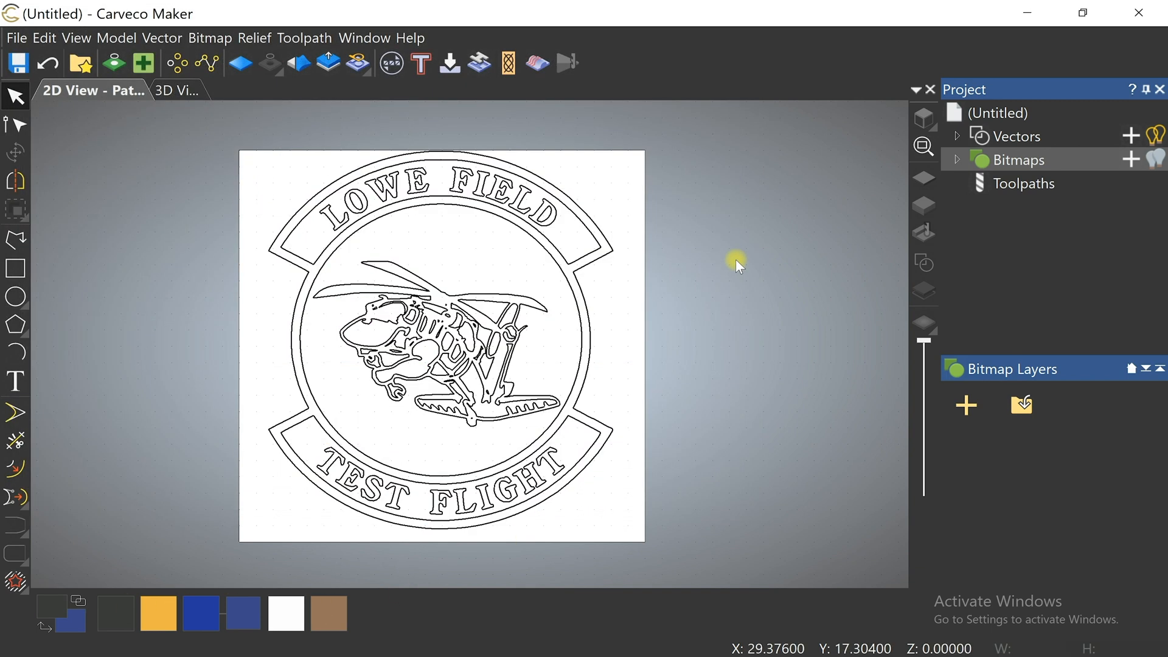